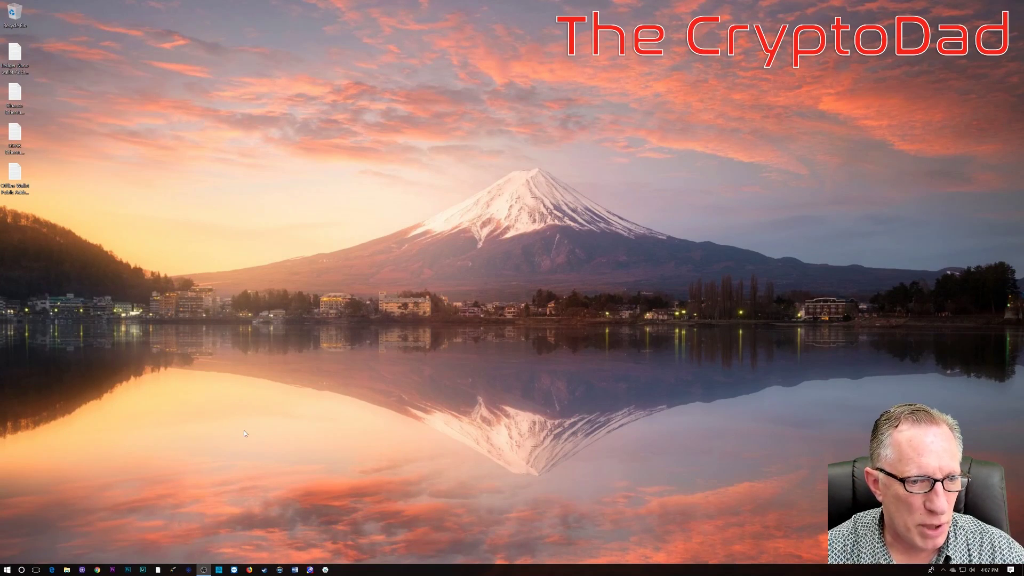
Step: Sign in to Binance in Chrome with the saved login, slider puzzle and pasted authenticator code
click(97, 572)
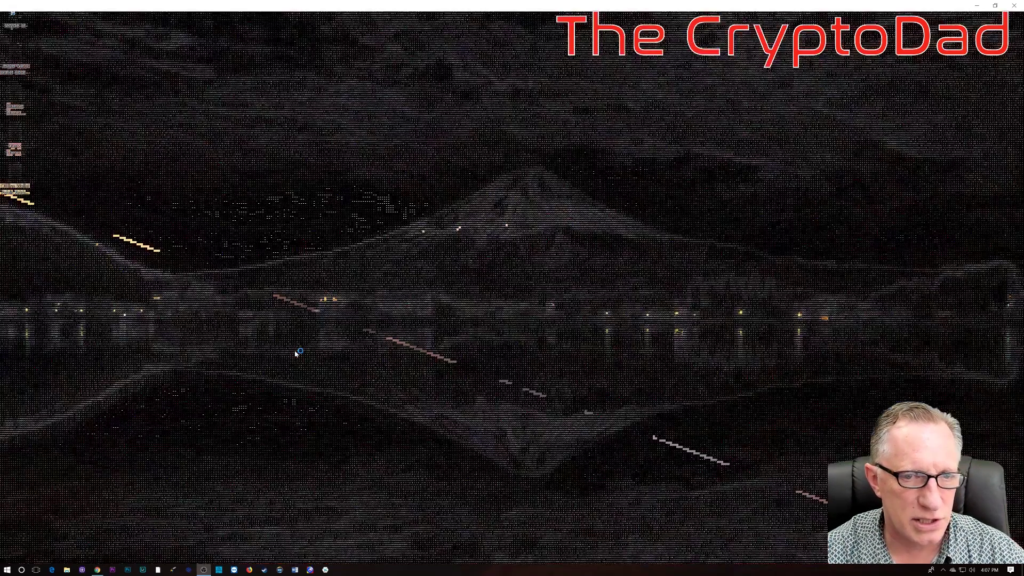
click(555, 365)
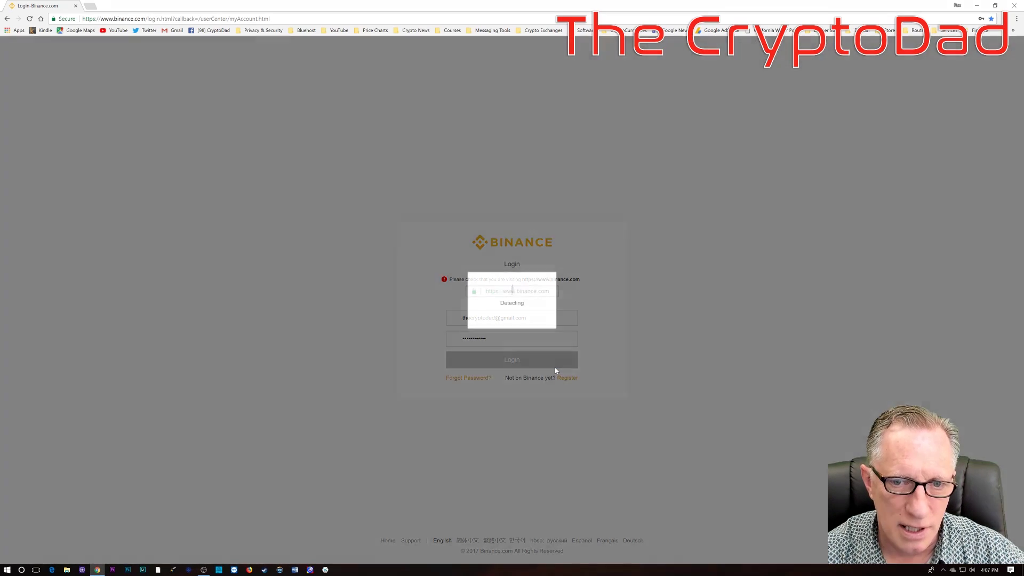
drag(471, 325, 525, 326)
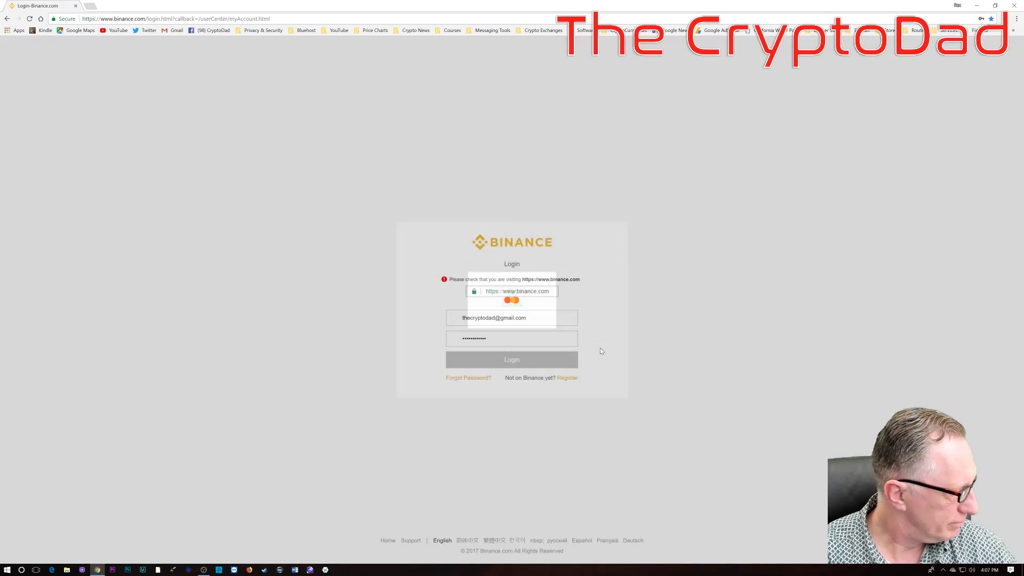
key(ctrl+v)
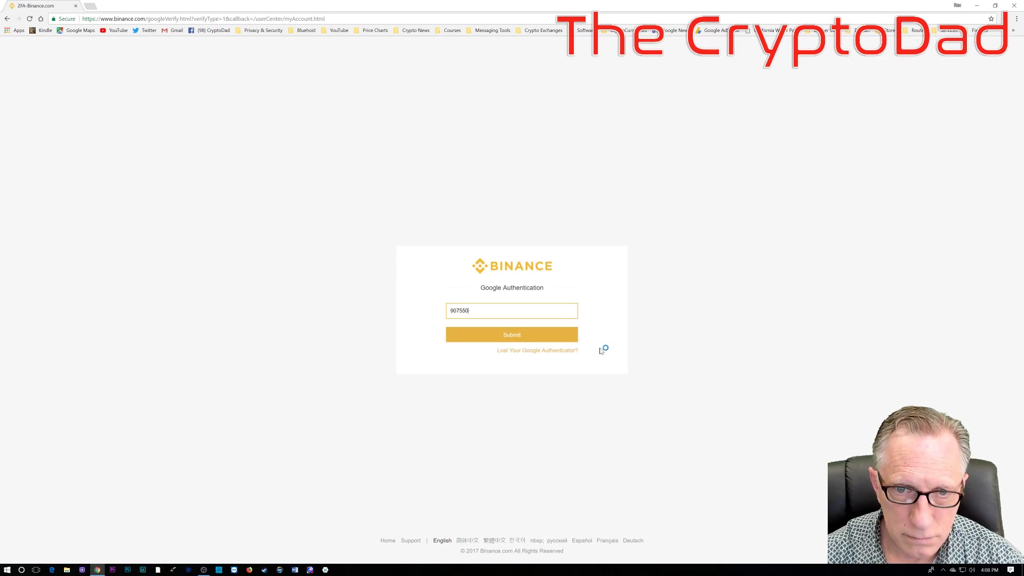
click(526, 336)
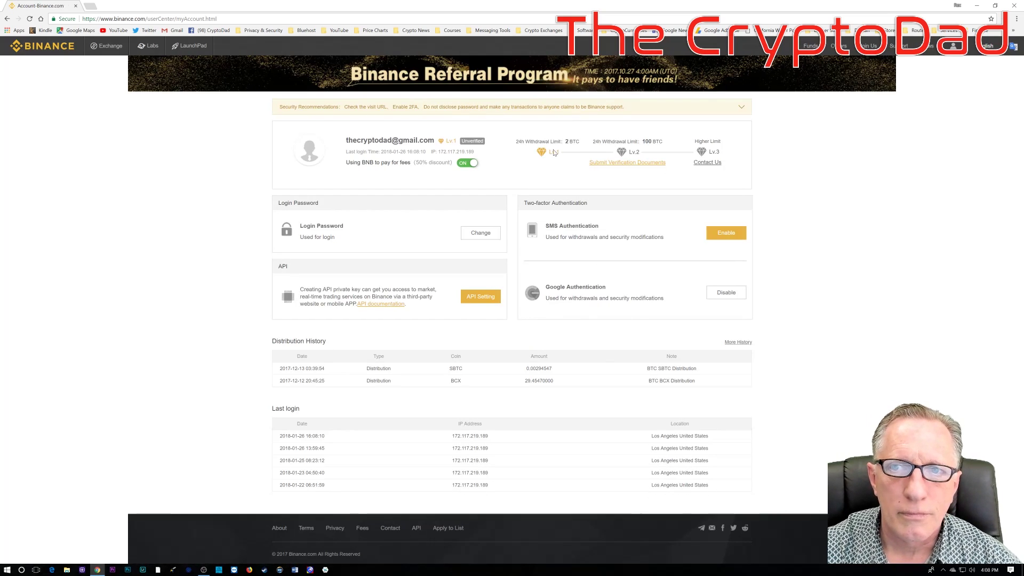
Step: Open Funds > Deposits & Withdrawals and hide small assets, leaving XLM, IOTA, EOS and LTC
mouse_move(841, 53)
click(788, 62)
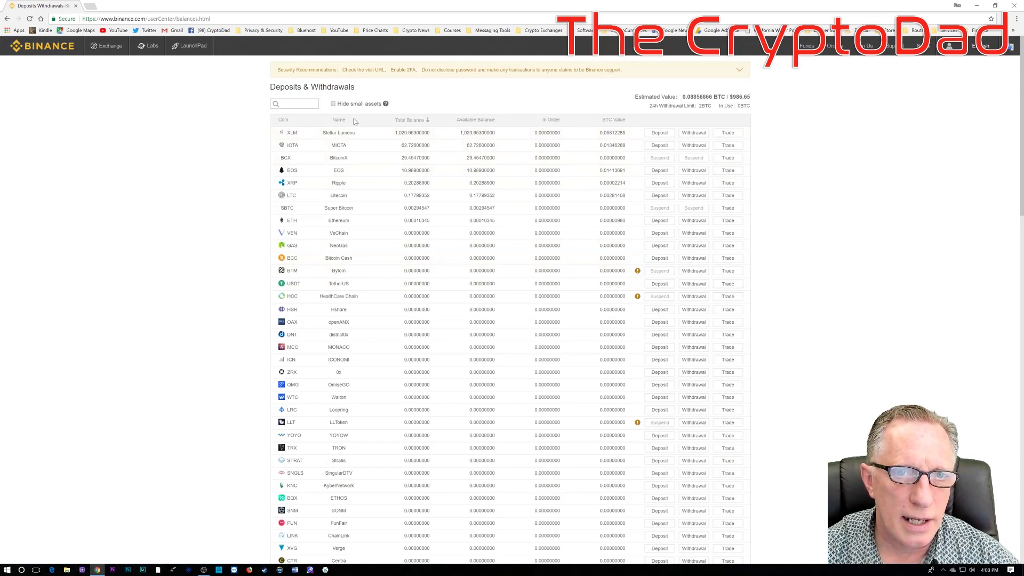
click(333, 105)
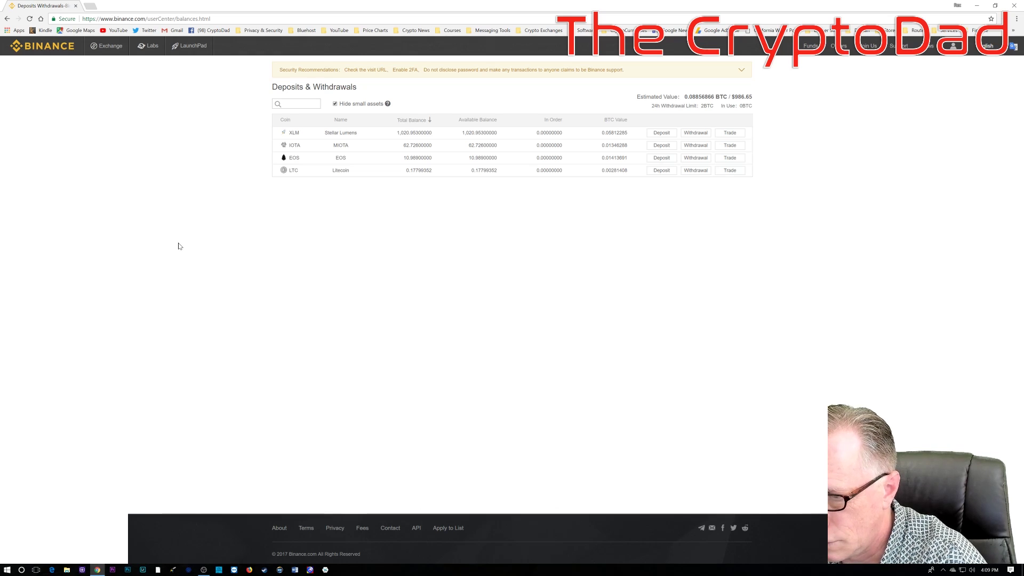
Step: Launch Ledger Manager from Chrome apps, install the Stellar app on the Nano S, then close it
click(92, 6)
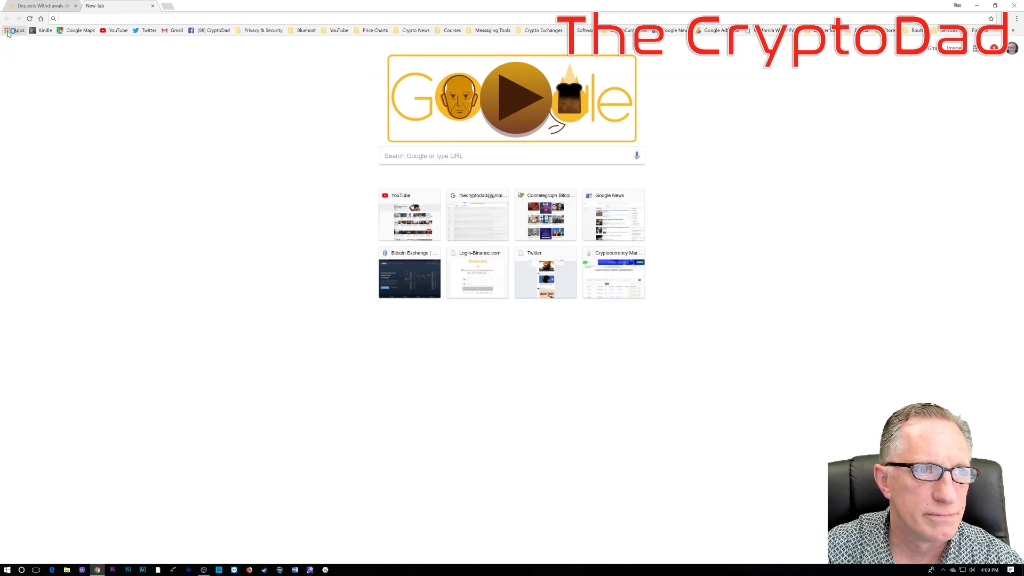
click(8, 32)
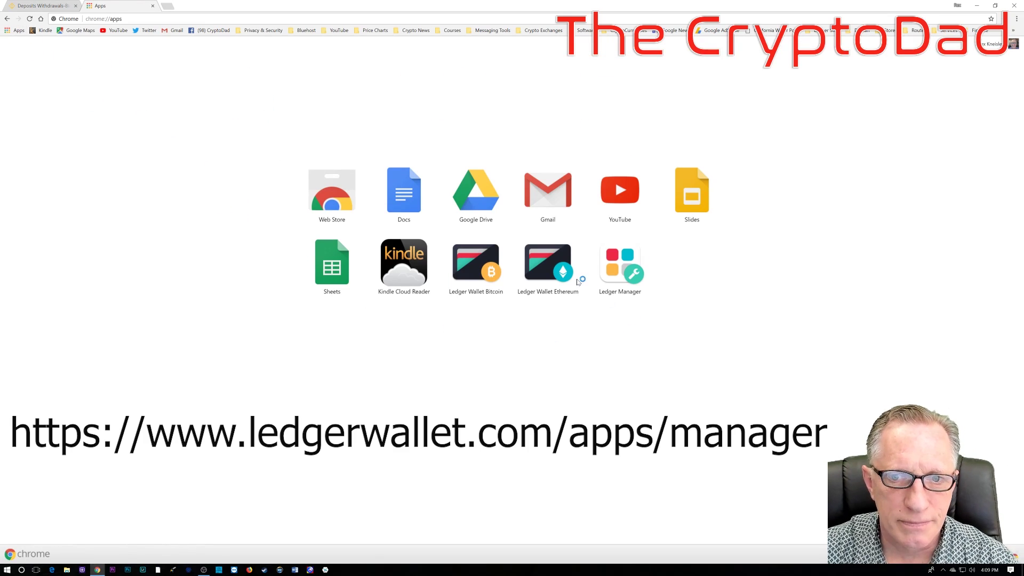
click(622, 275)
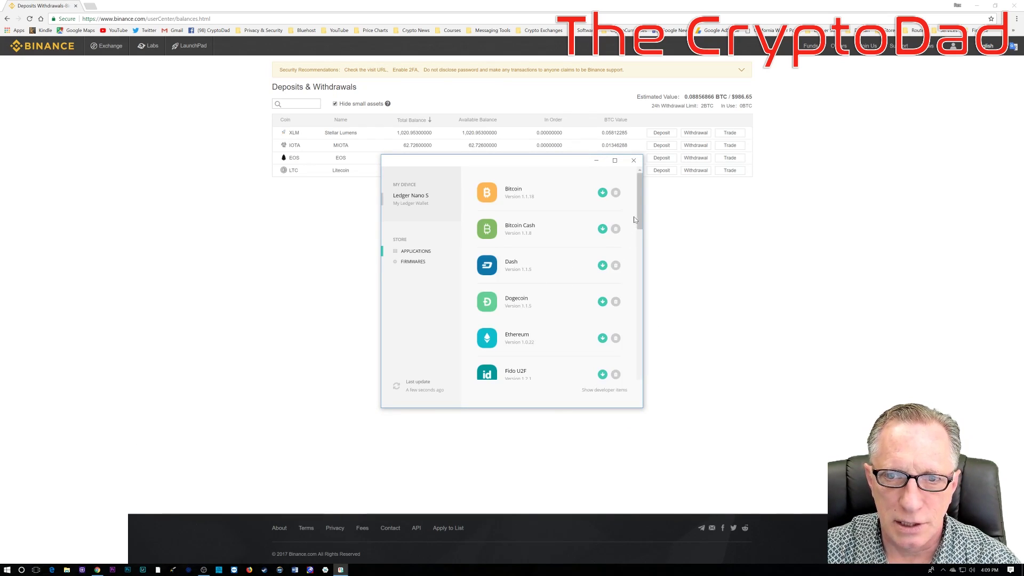
drag(639, 213, 638, 359)
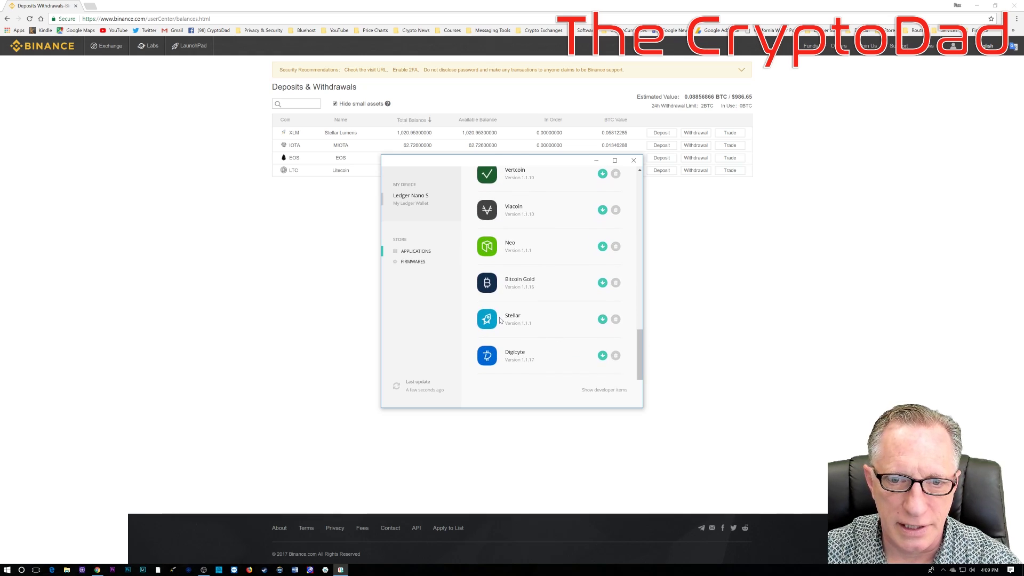
click(603, 319)
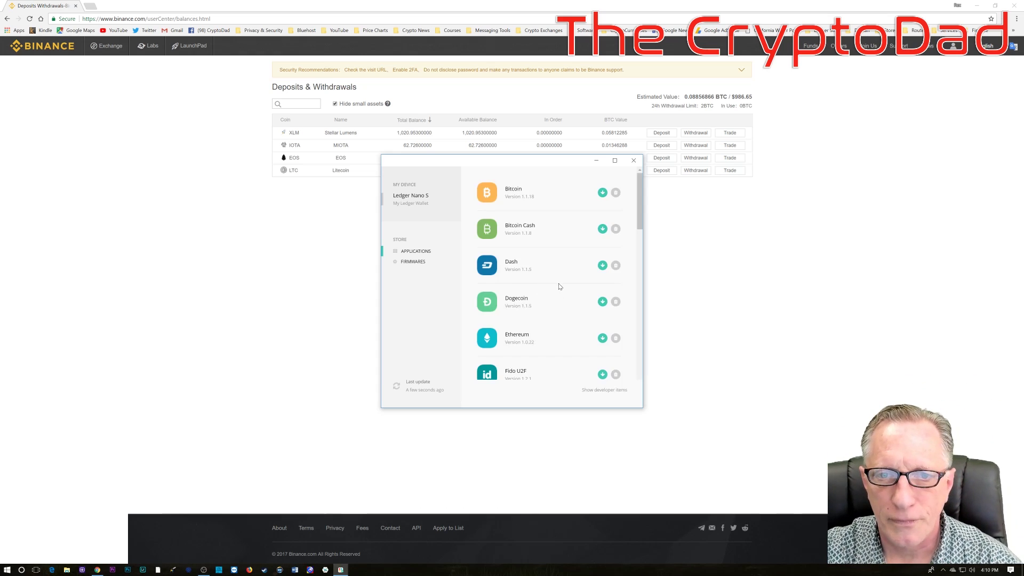
click(634, 161)
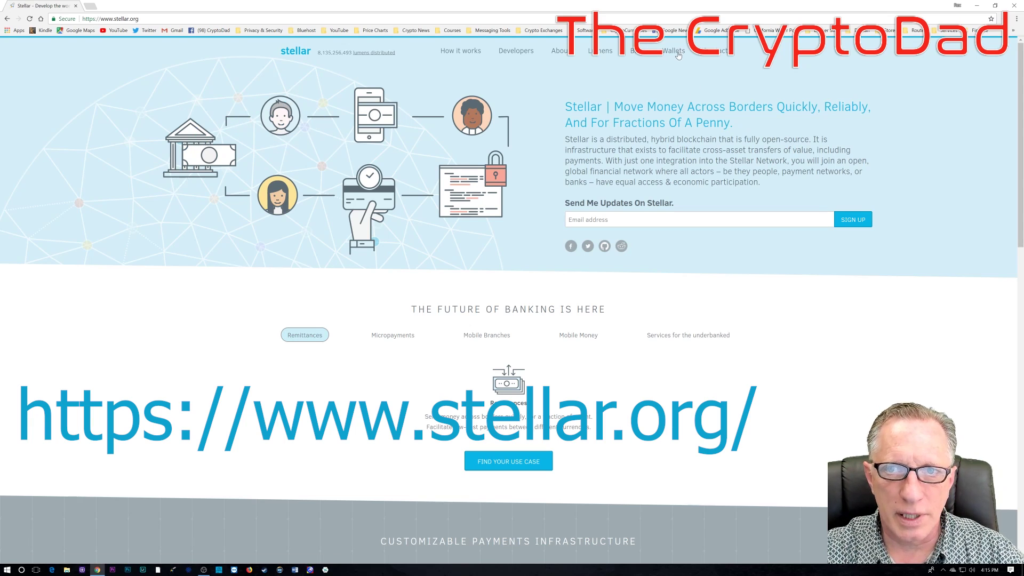
Step: Go from Lumen Wallets to the Ledger card's Account Viewer and sign in with the Ledger
click(673, 52)
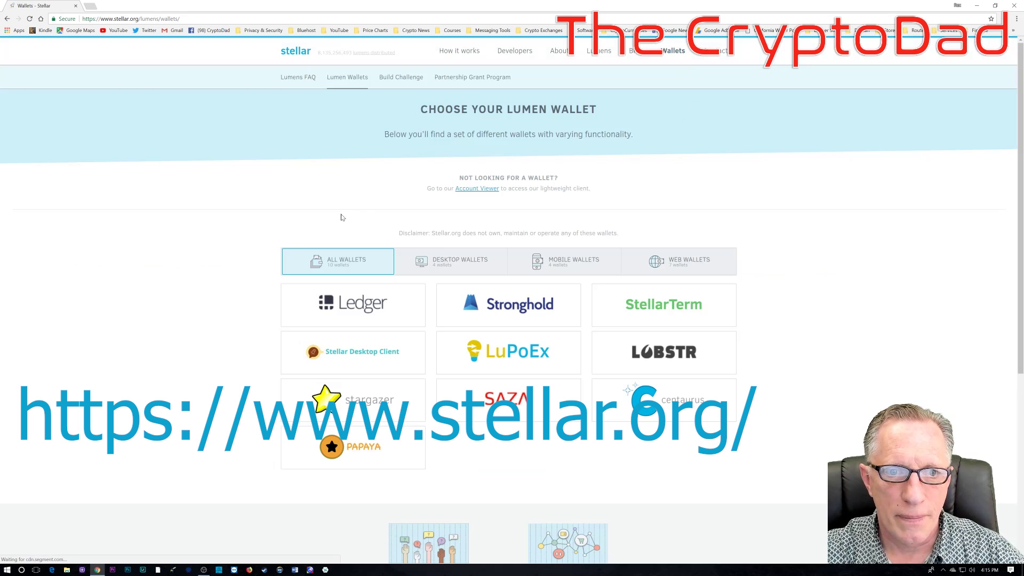
click(353, 307)
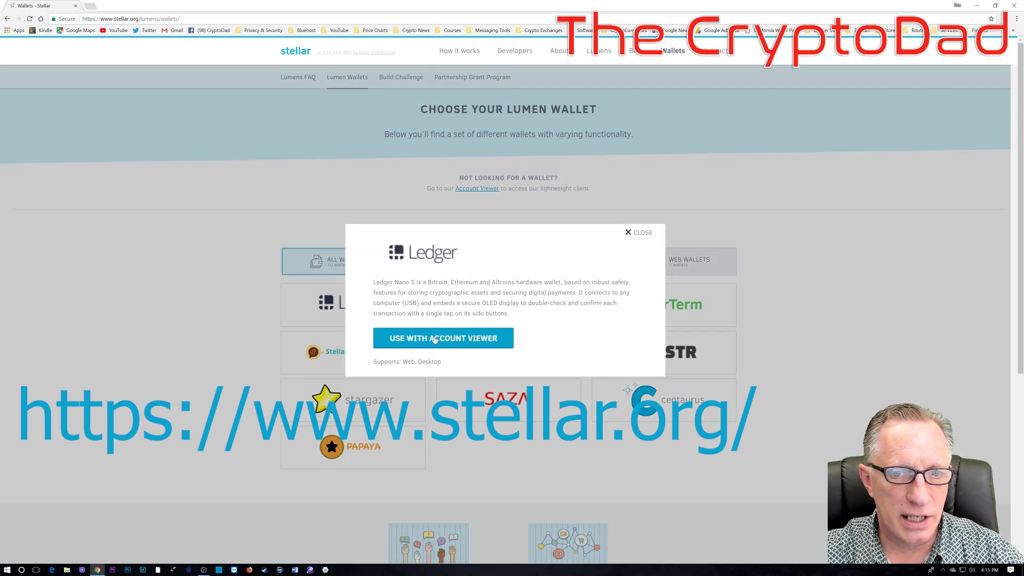
click(444, 342)
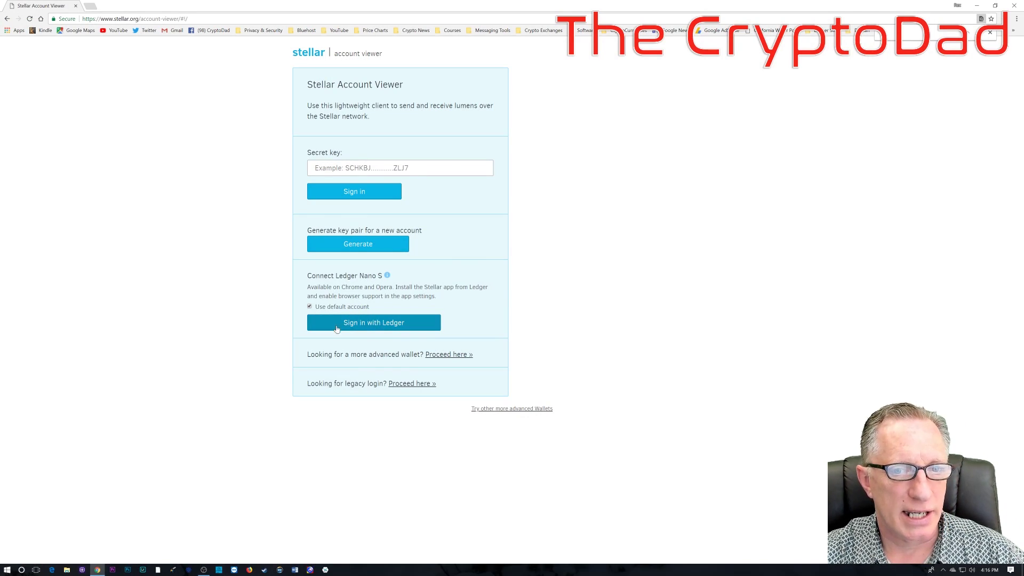
click(380, 323)
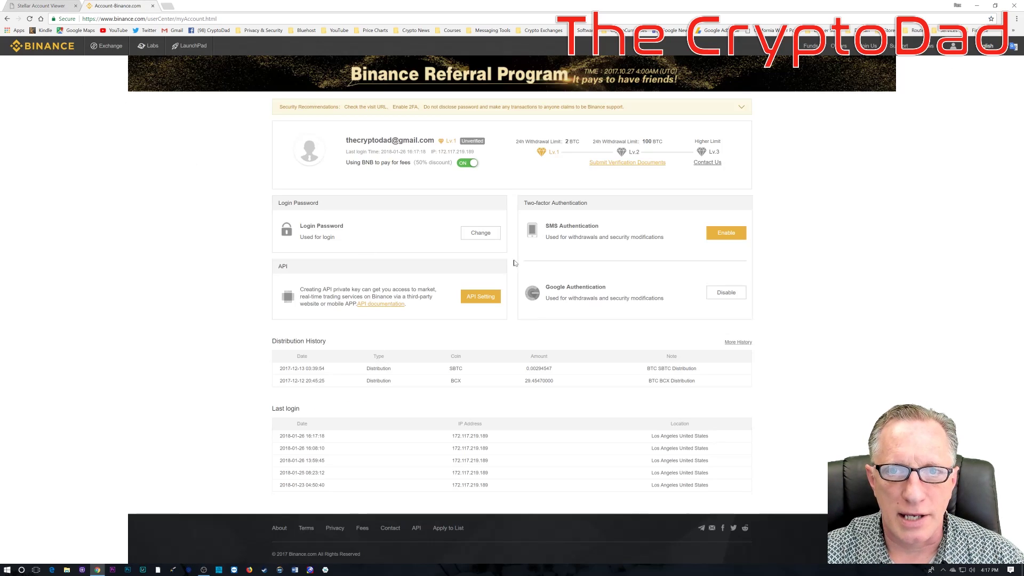
Step: Open Binance Funds > Balances to reach the XLM withdrawal form showing 1020.953 XLM available
mouse_move(803, 46)
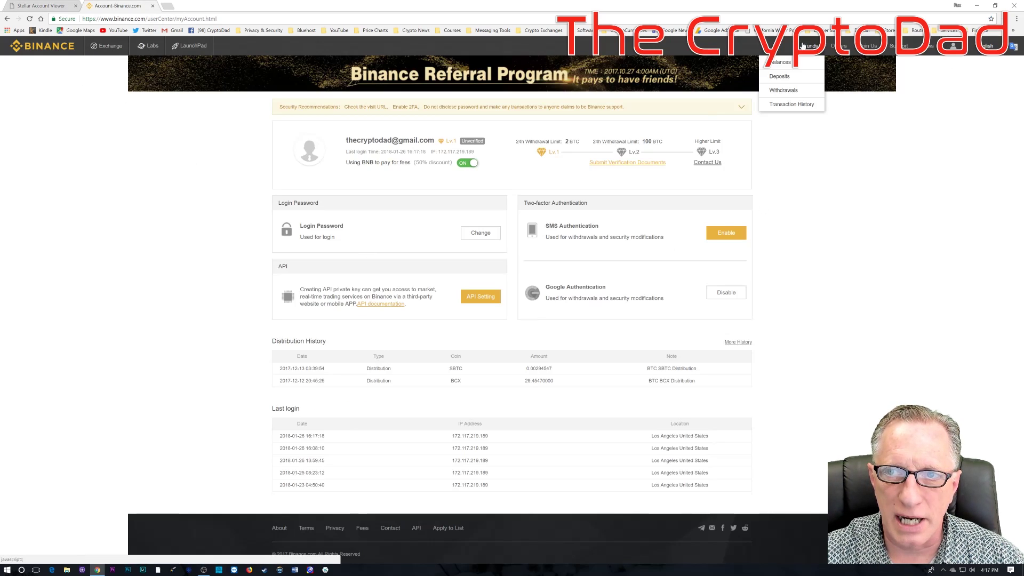
click(784, 63)
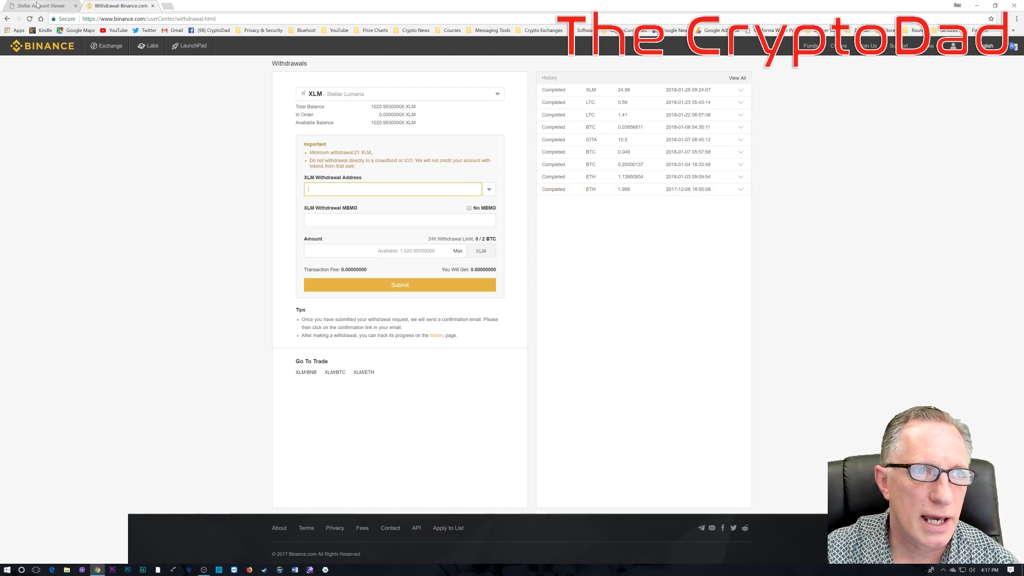
Step: Select and copy the public key shown on the Account Viewer dashboard
click(37, 6)
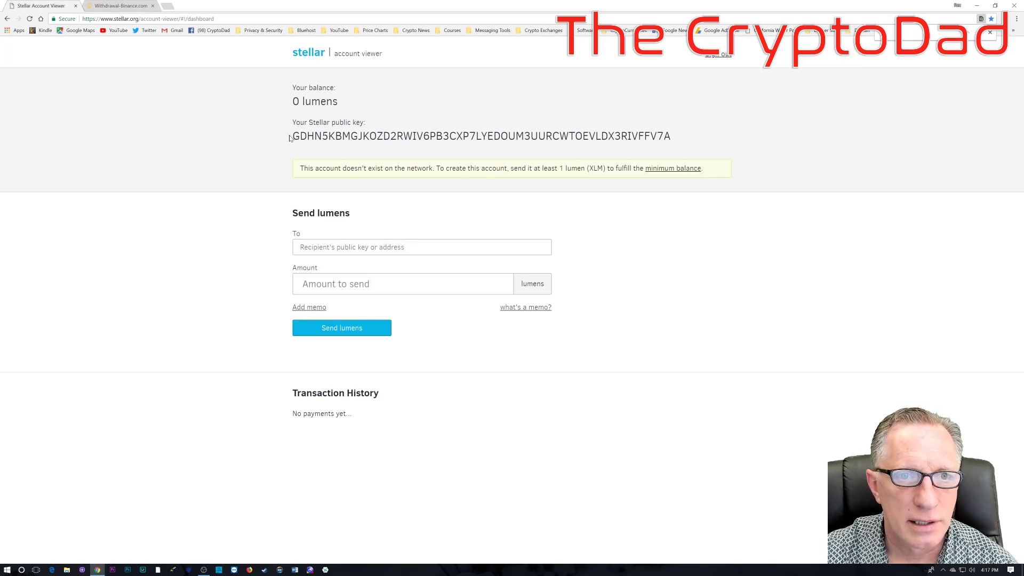
drag(292, 137, 675, 140)
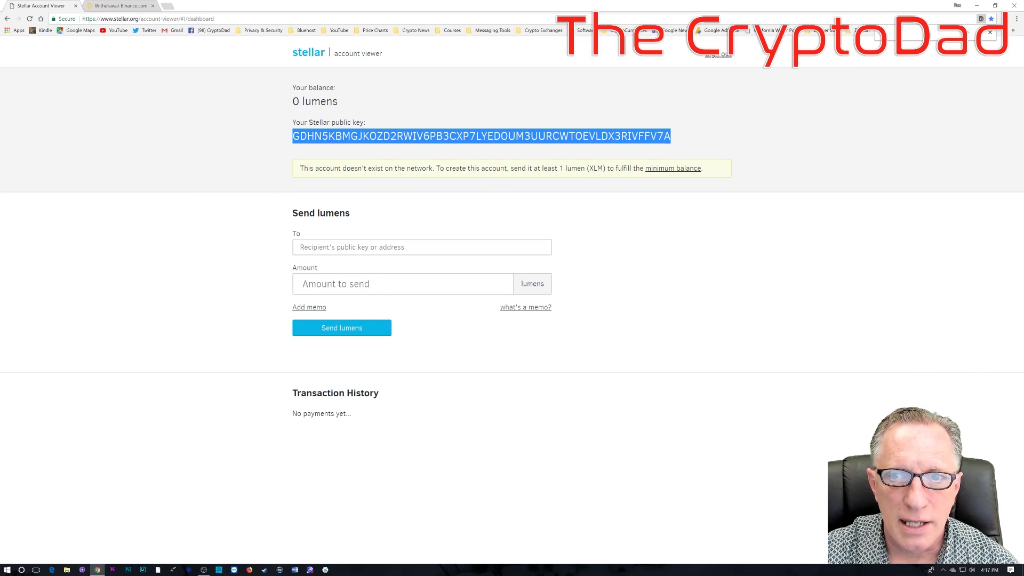
right_click(675, 141)
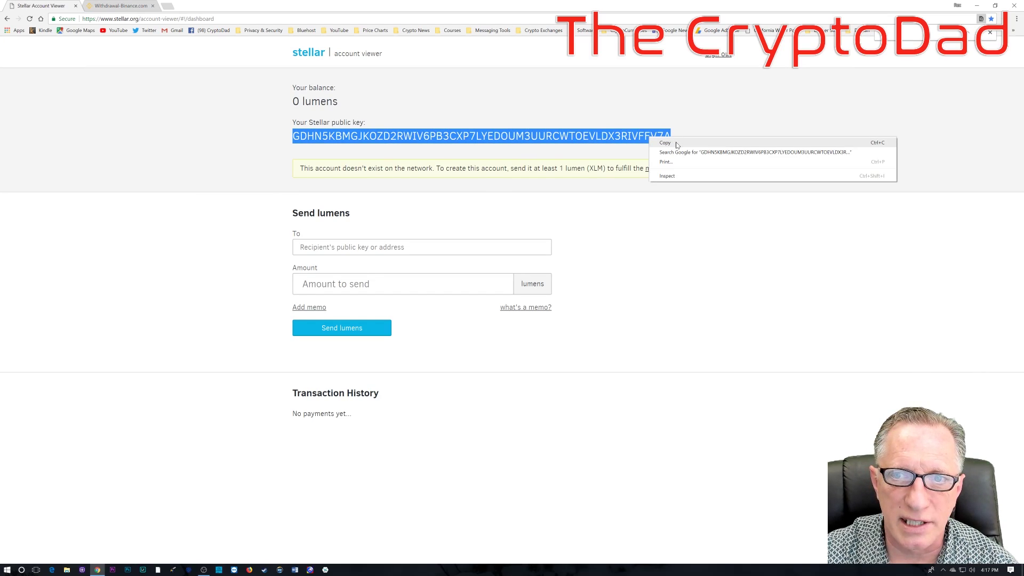
click(675, 143)
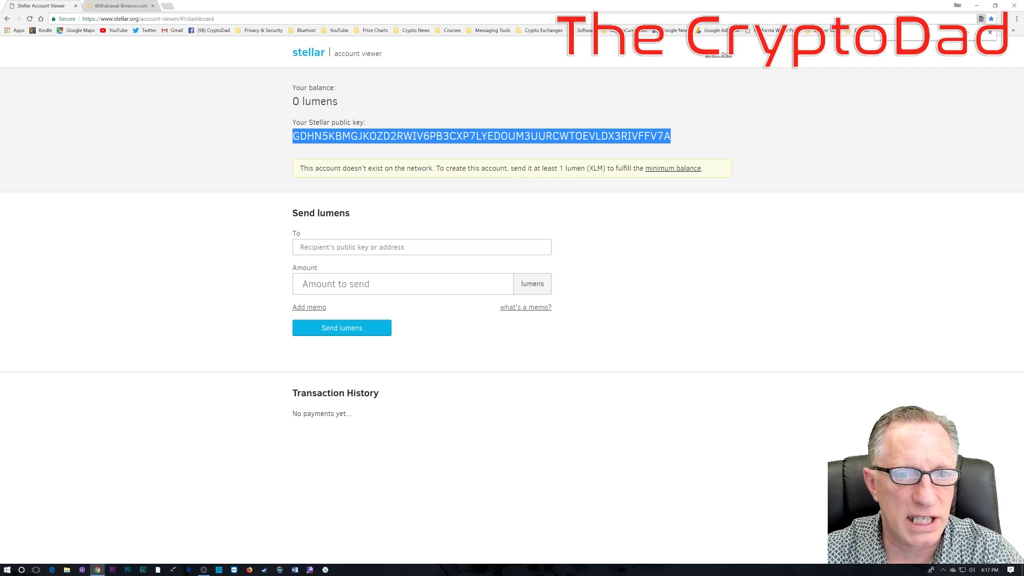
Step: Paste the Ledger's Stellar public key as the XLM withdrawal address and mark no memo needed
click(124, 7)
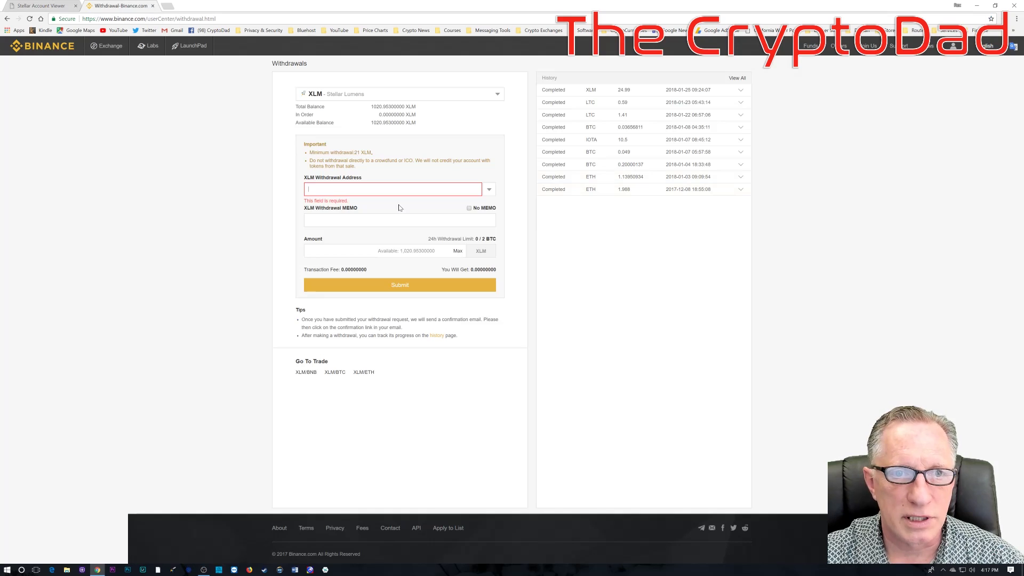
right_click(308, 187)
click(331, 237)
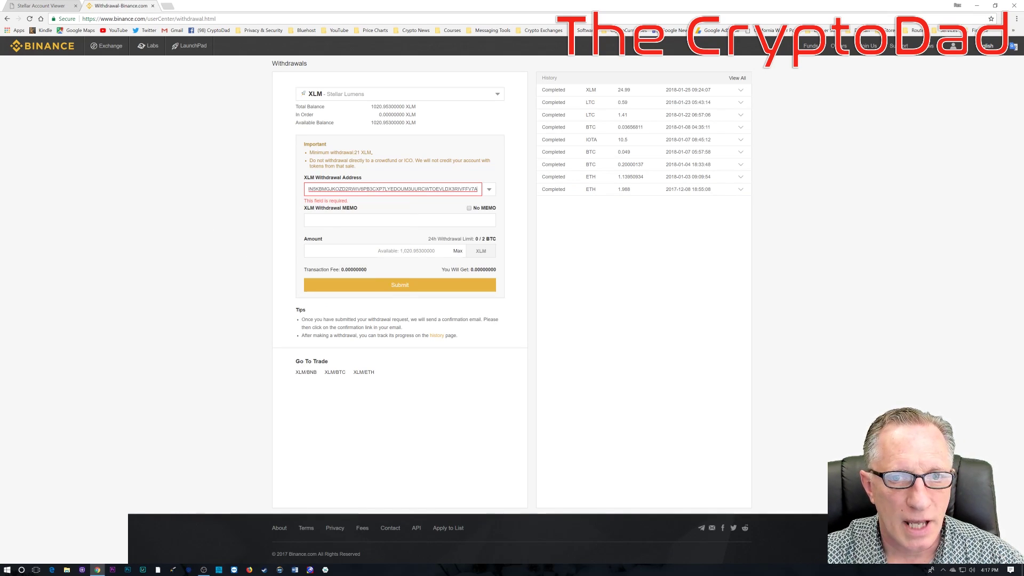
click(320, 220)
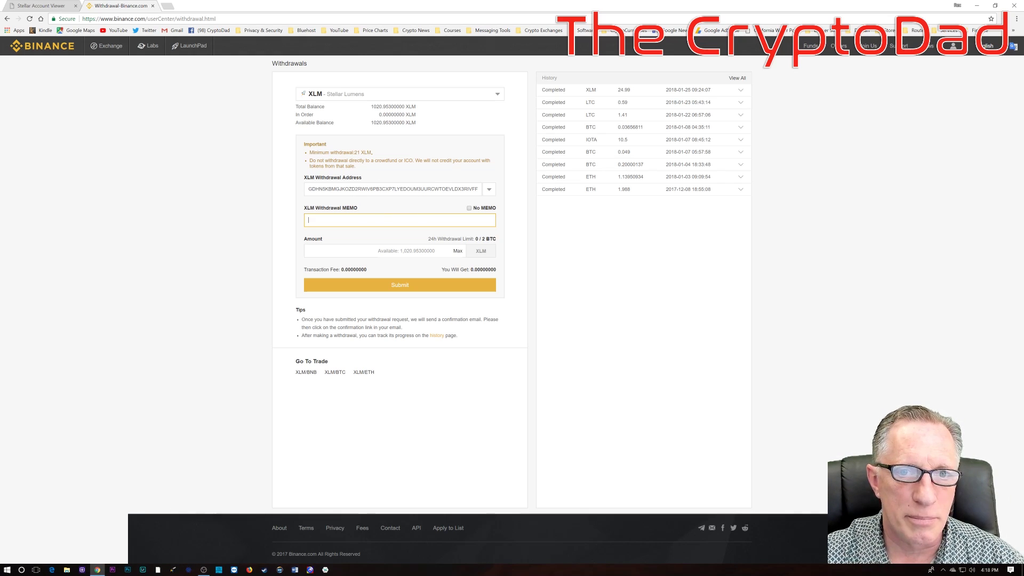
click(469, 209)
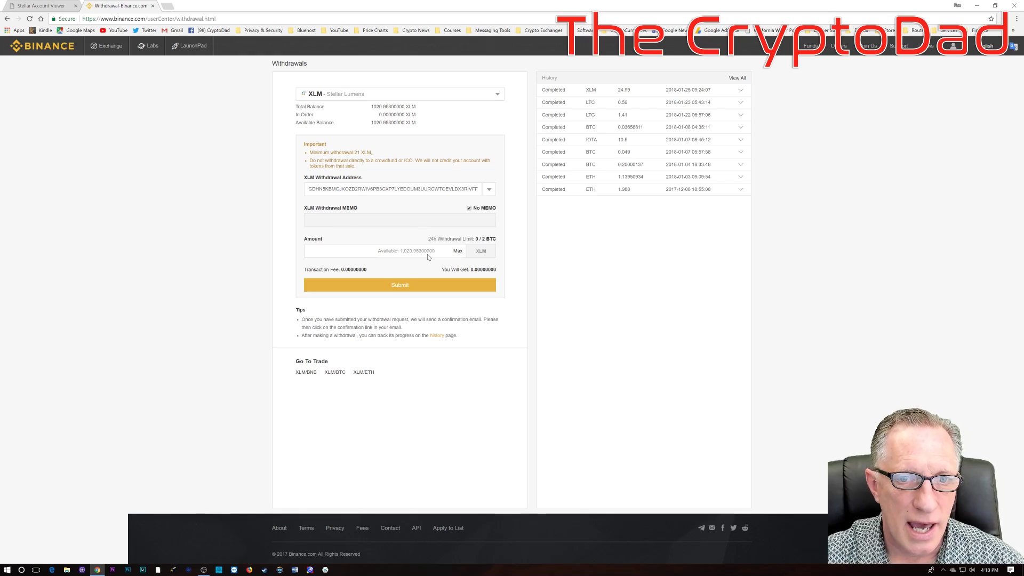
Step: Enter the withdrawal amount, correcting 20 to the 21 XLM minimum after the error
click(378, 254)
text(20)
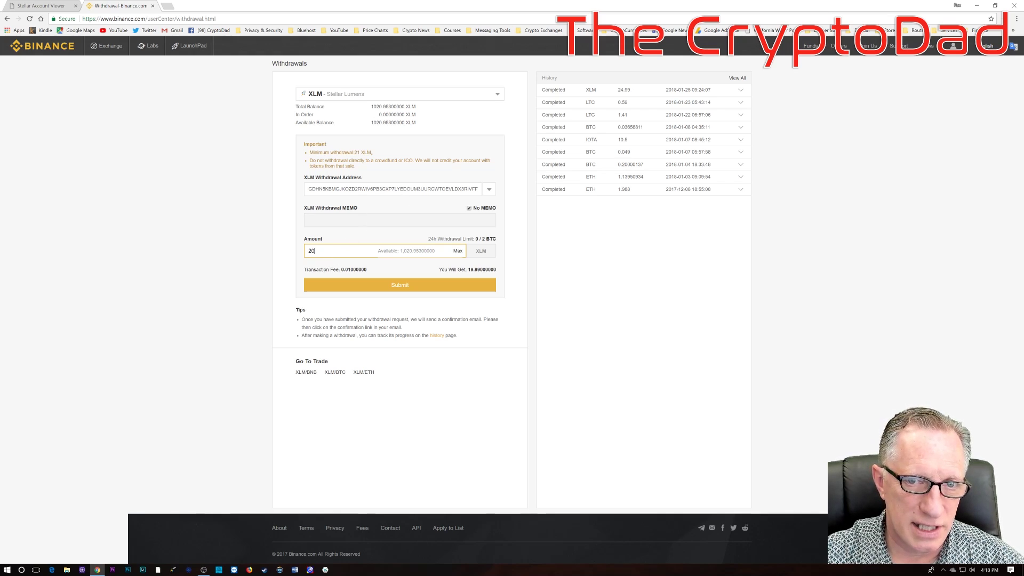
click(397, 287)
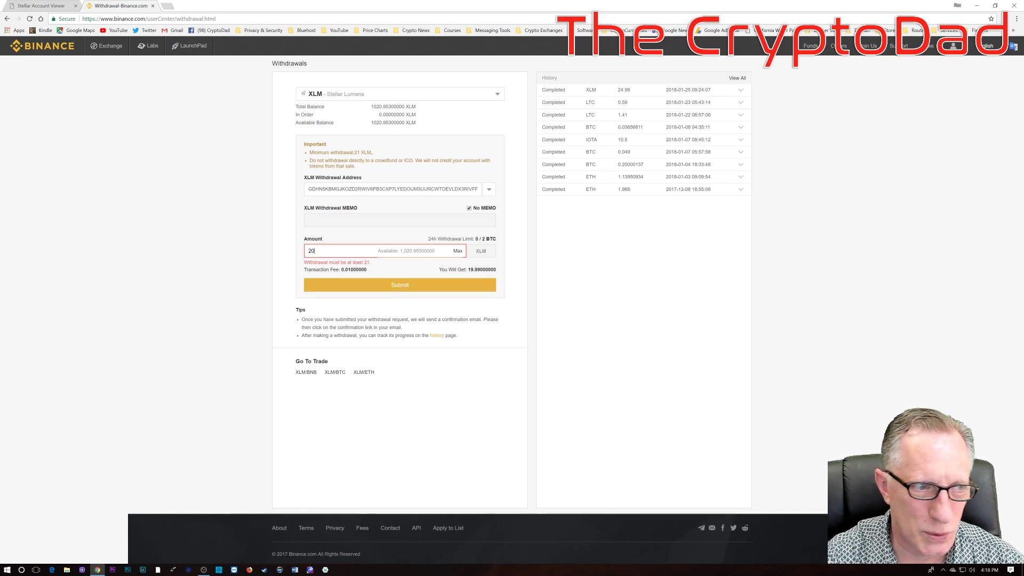
key(BackSpace)
text(1)
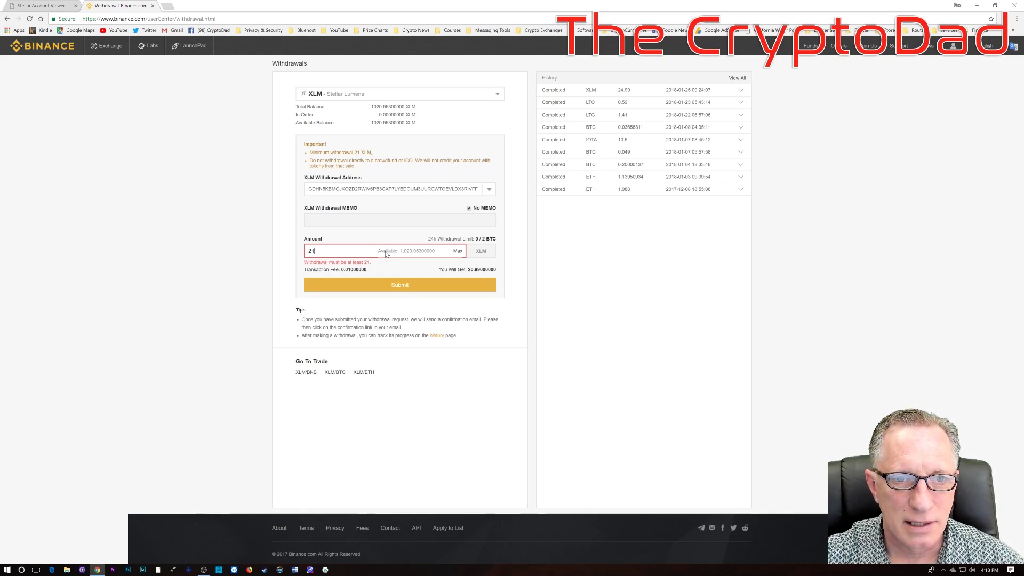
key(Tab)
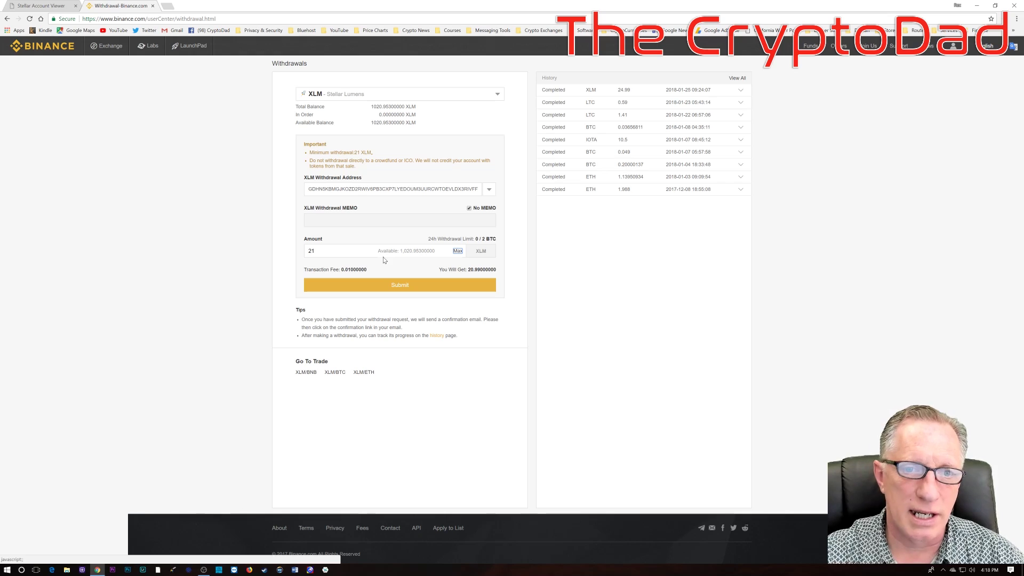
Step: Submit the 21 XLM withdrawal and confirm it with the Google Authenticator code
click(399, 286)
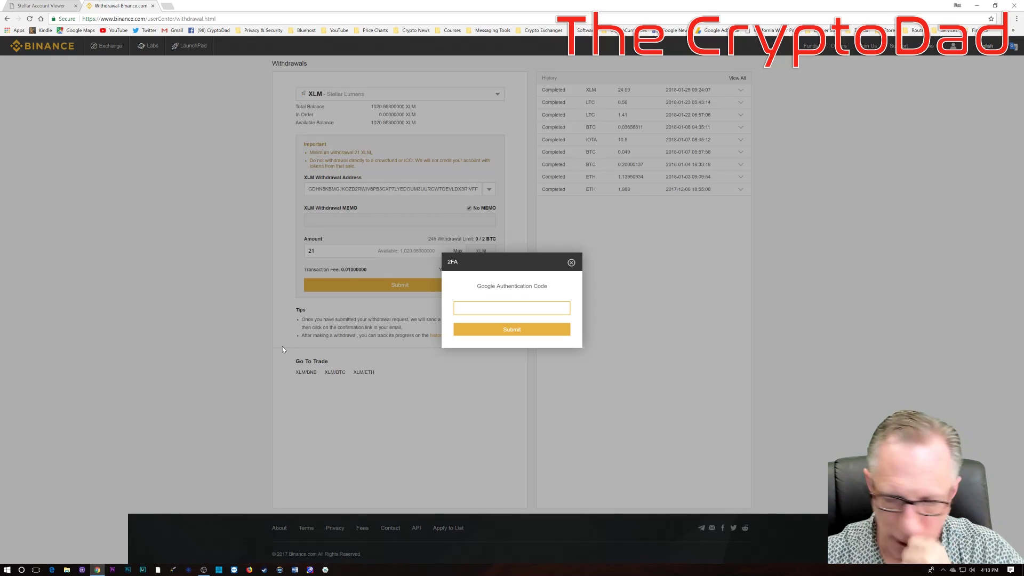
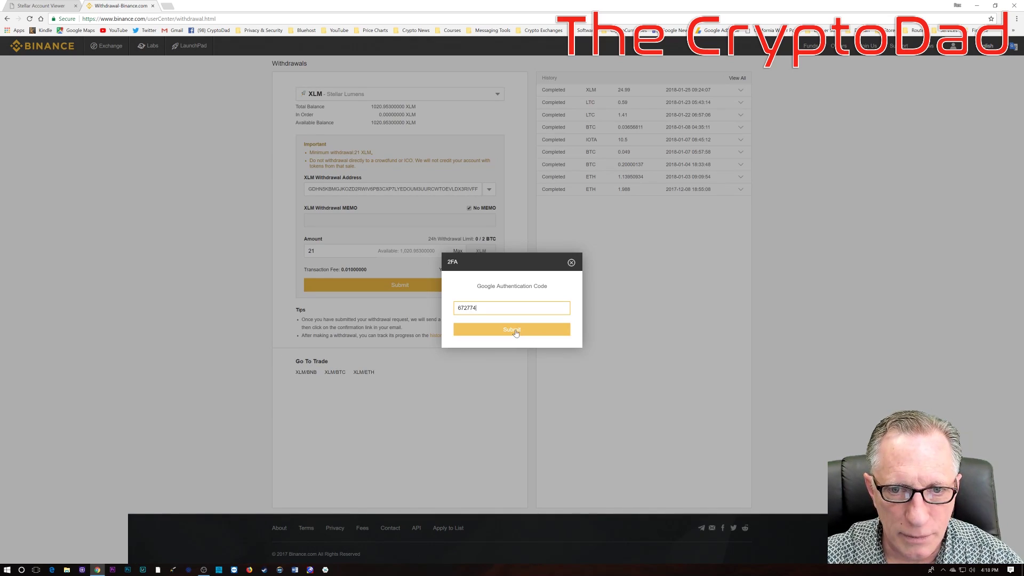
click(515, 329)
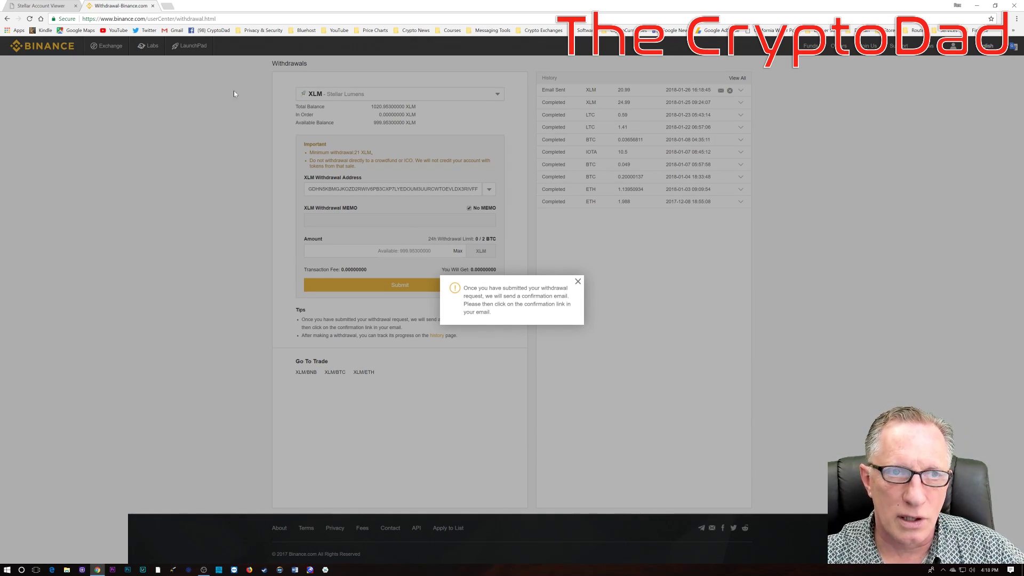
Step: Open Binance's Confirm Your Withdraw Request email in Gmail and click Confirm Withdraw
click(168, 4)
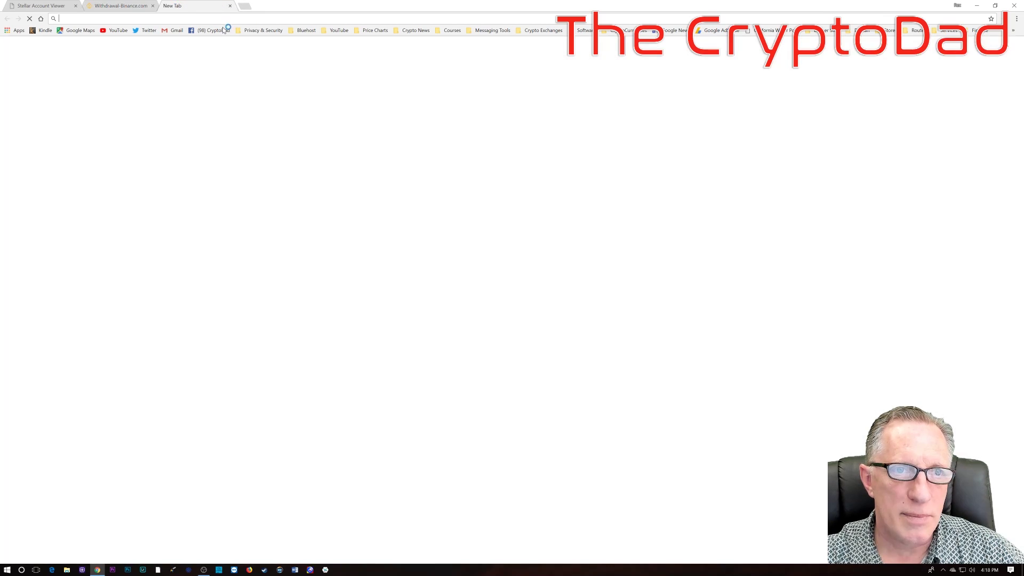
click(173, 30)
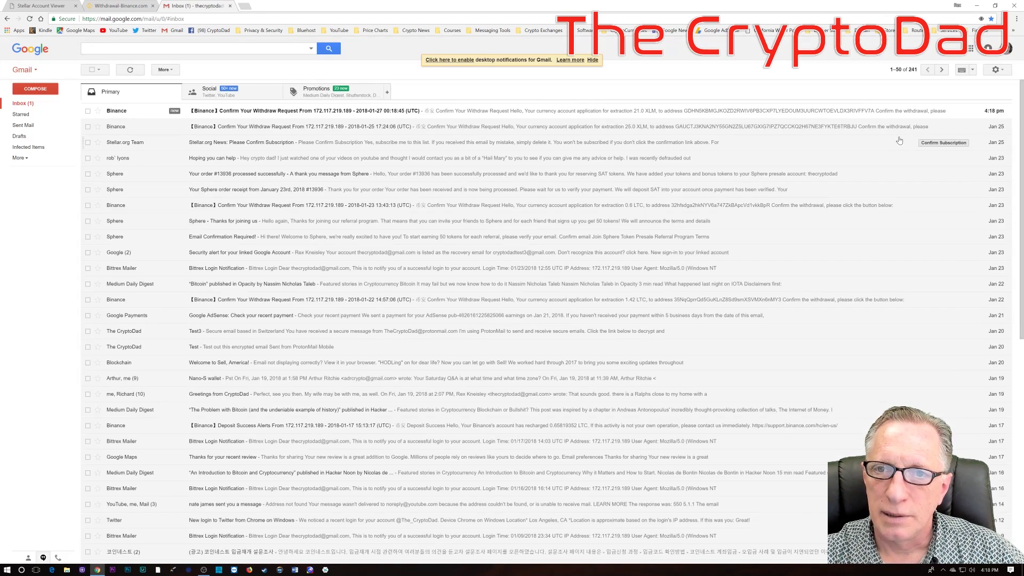
click(262, 111)
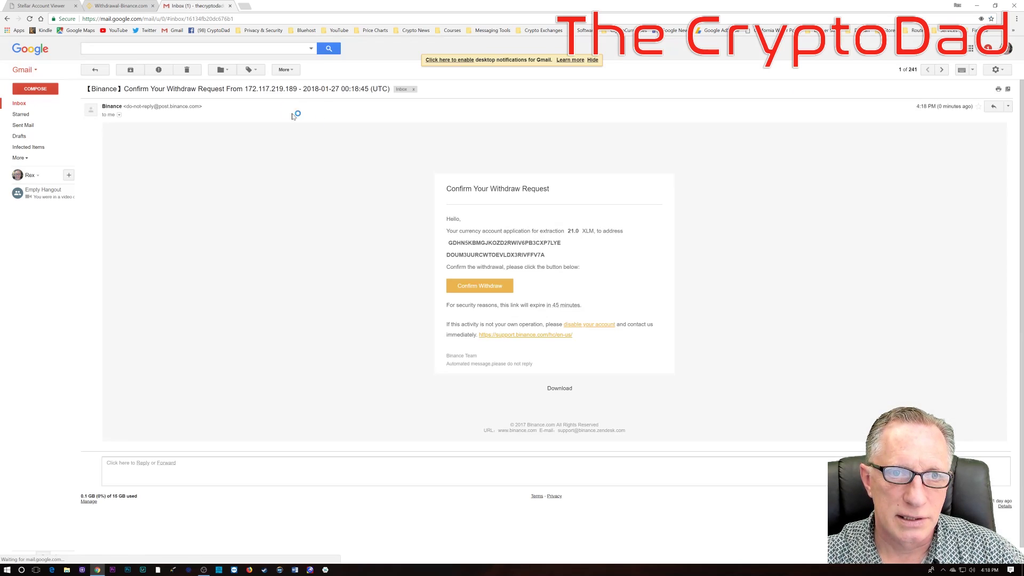
click(483, 287)
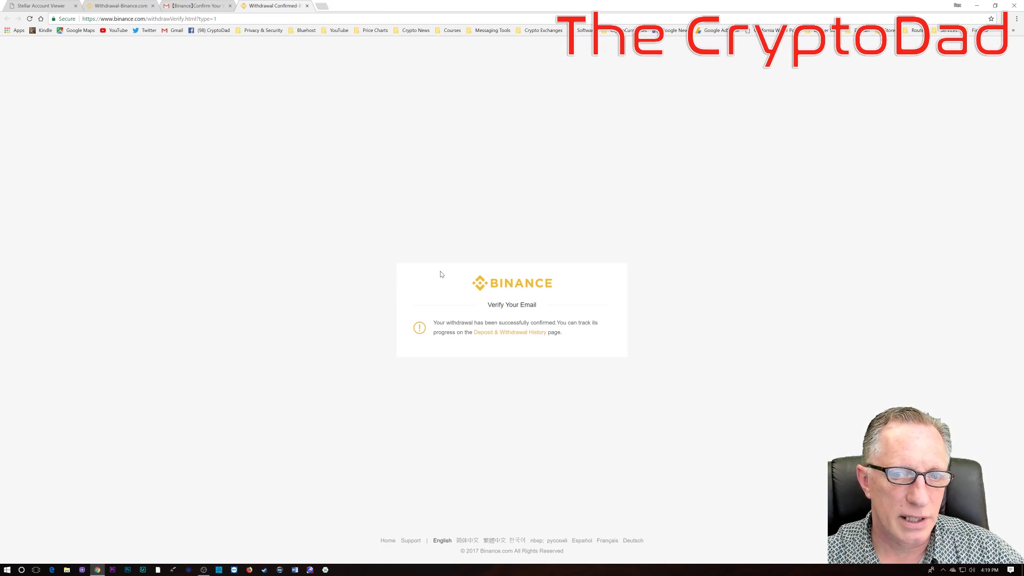
Step: Open Deposit & Withdrawal History to see the 20.99 XLM withdrawal Processing
click(506, 333)
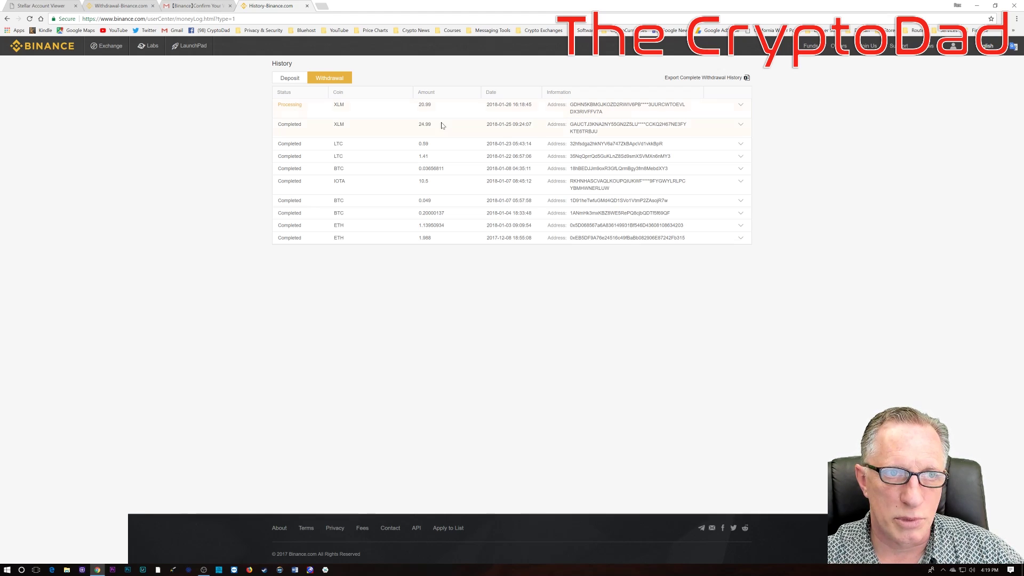
Step: Return to the Stellar Account Viewer and wait for the +20.99 XLM payment to appear
click(32, 5)
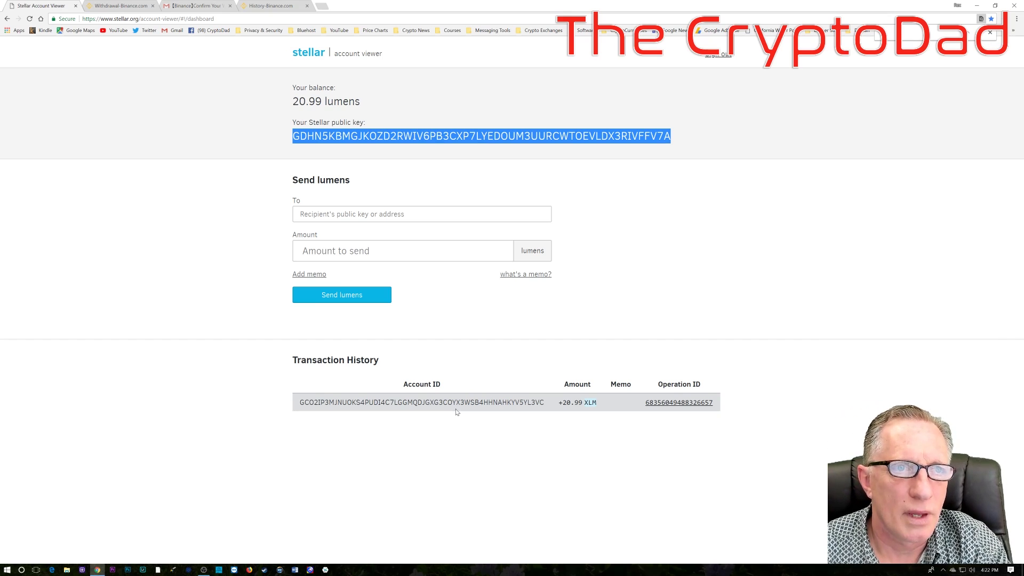
Step: Close the Account Viewer tab, dismiss the confirmation email notice, and close Chrome
click(76, 6)
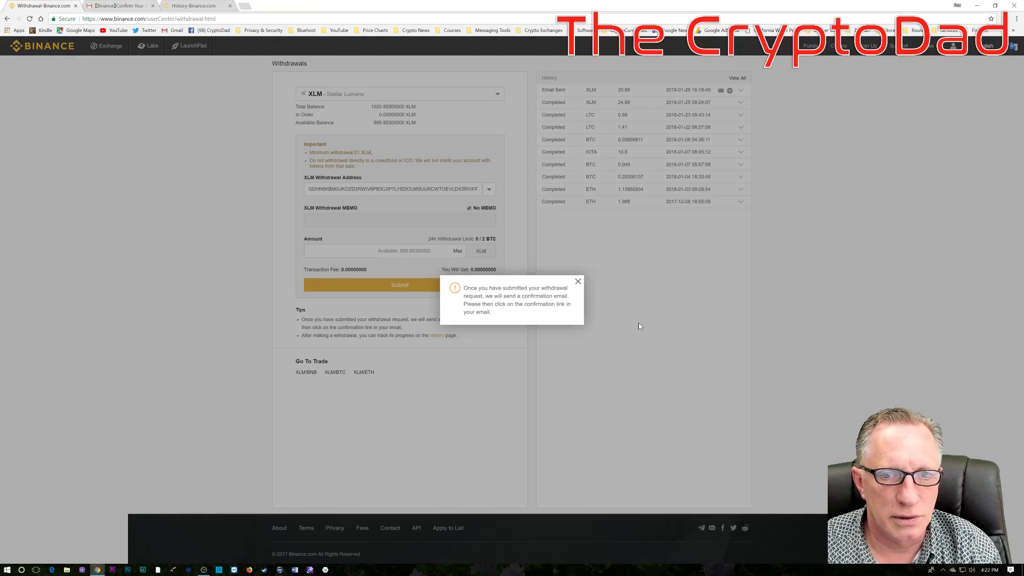
click(578, 282)
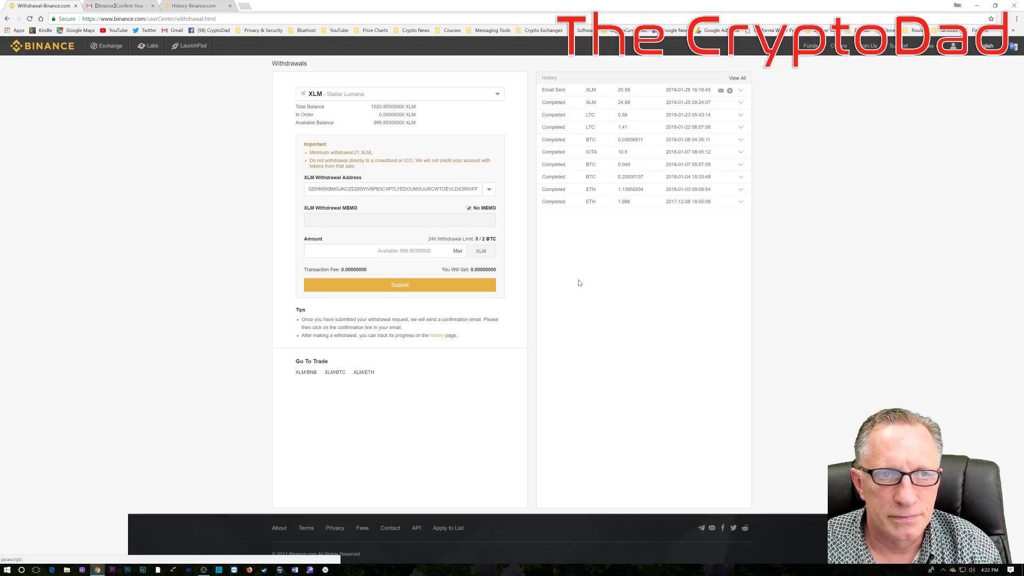
click(1012, 5)
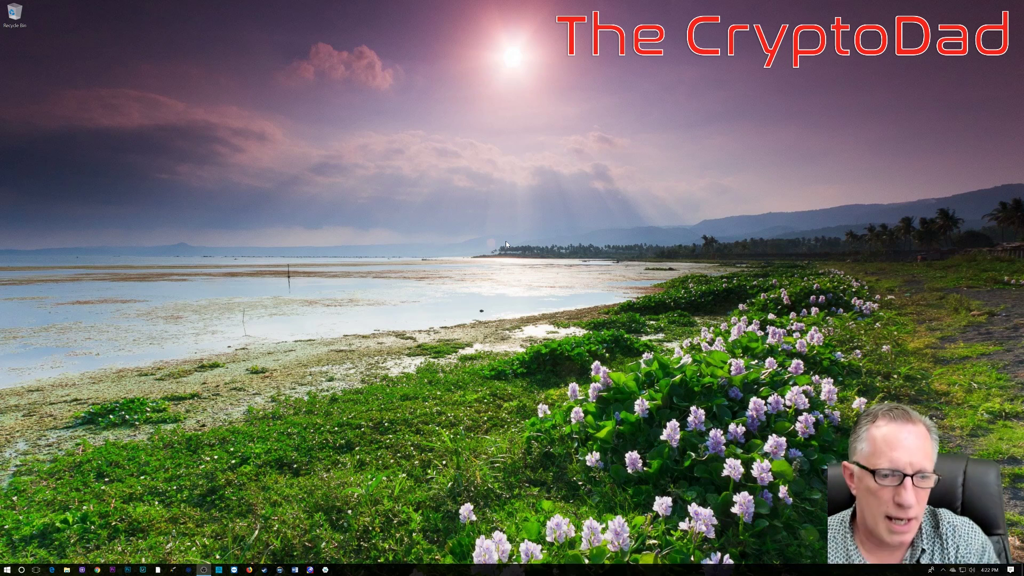
Step: Relaunch Chrome, go to stellar.org, and open Account Viewer through the Ledger wallet entry
click(97, 570)
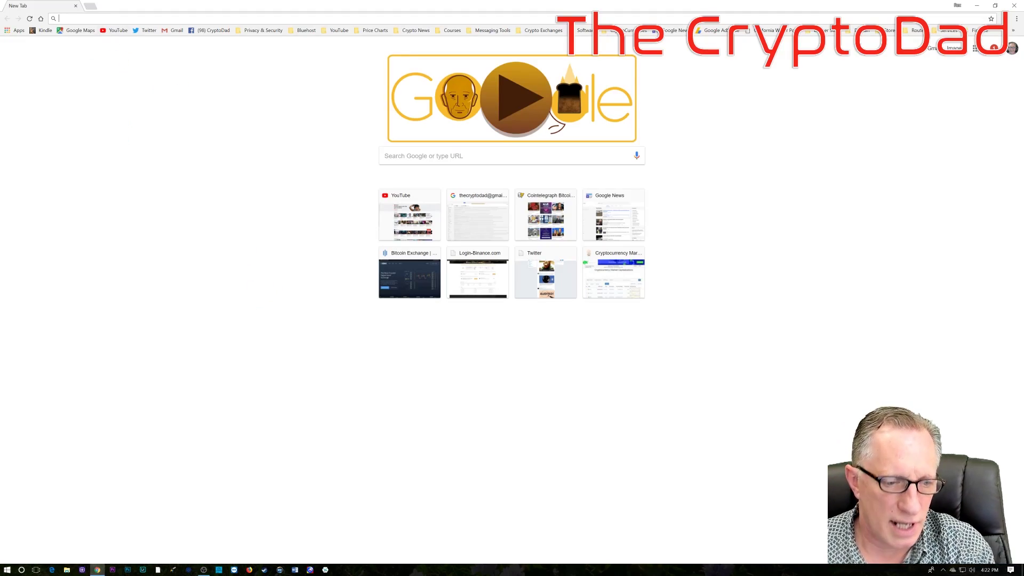
text(stellar.org)
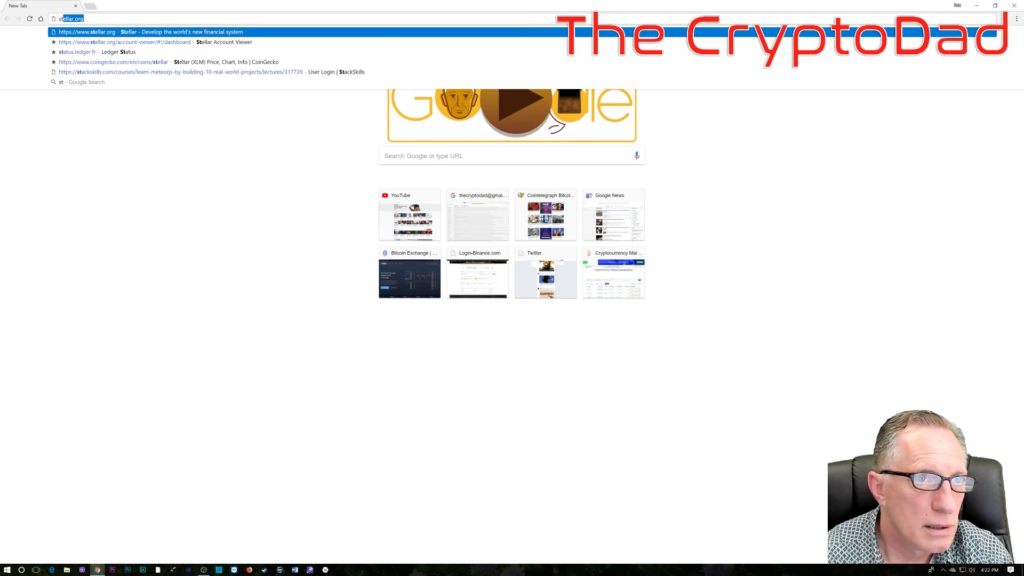
key(Return)
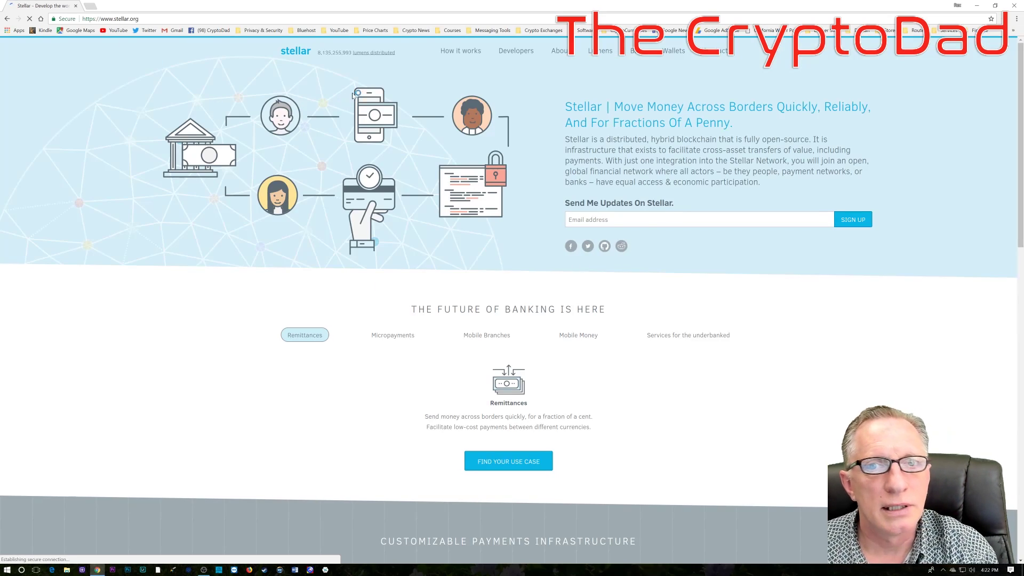
click(673, 53)
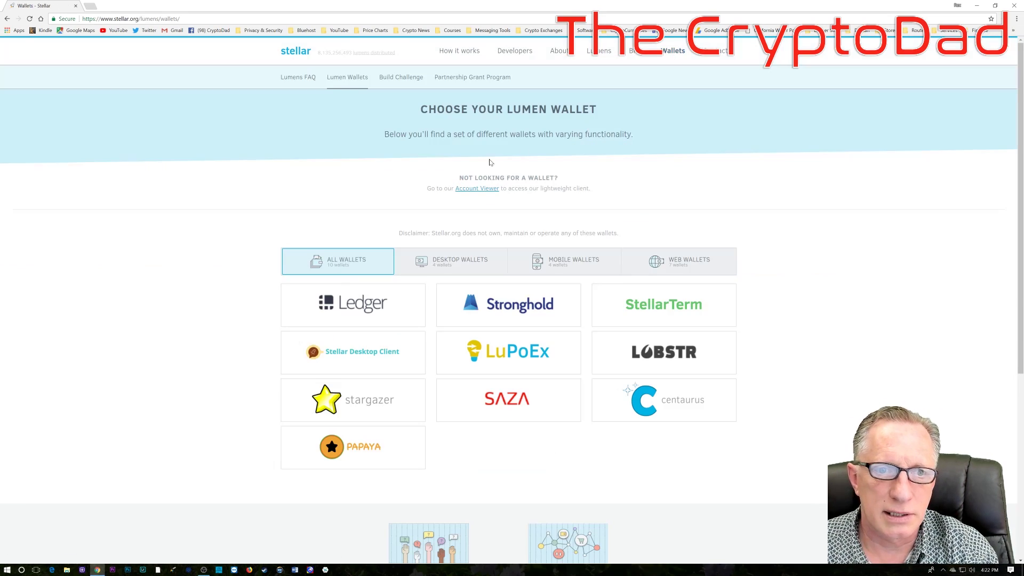
click(362, 315)
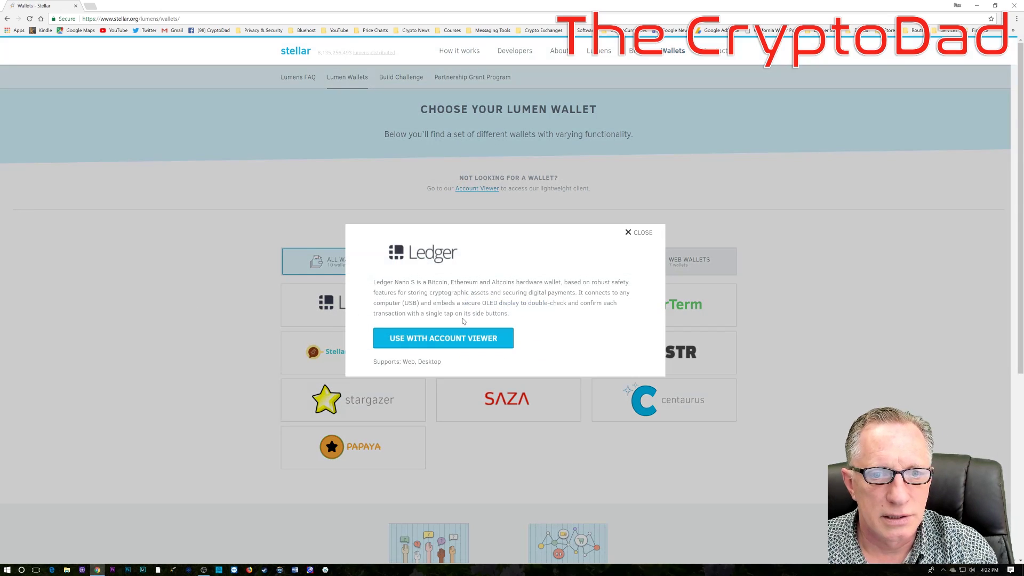
click(454, 340)
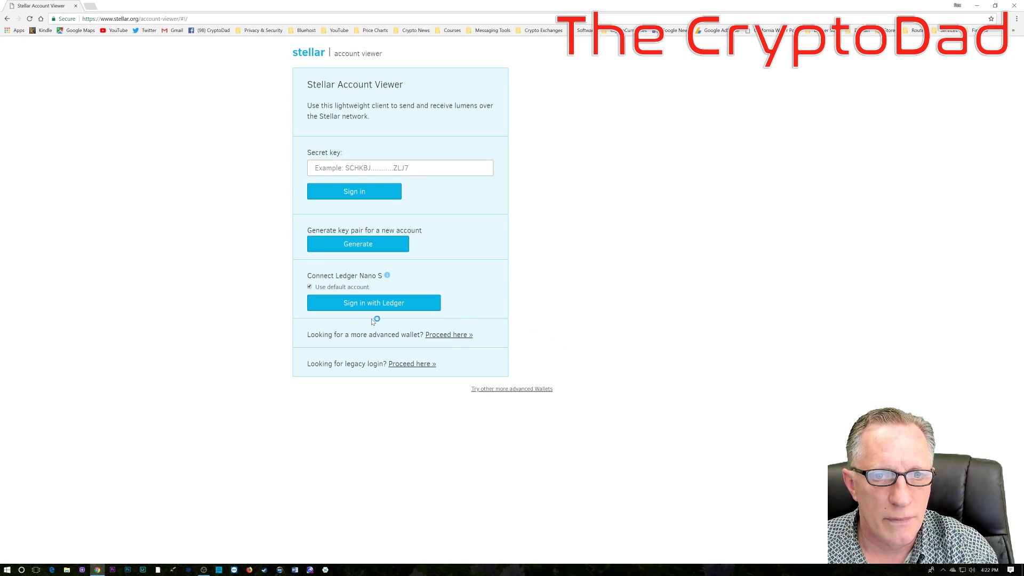
Step: Sign in with the Ledger Nano S, then select the Send lumens To and Amount fields
click(372, 307)
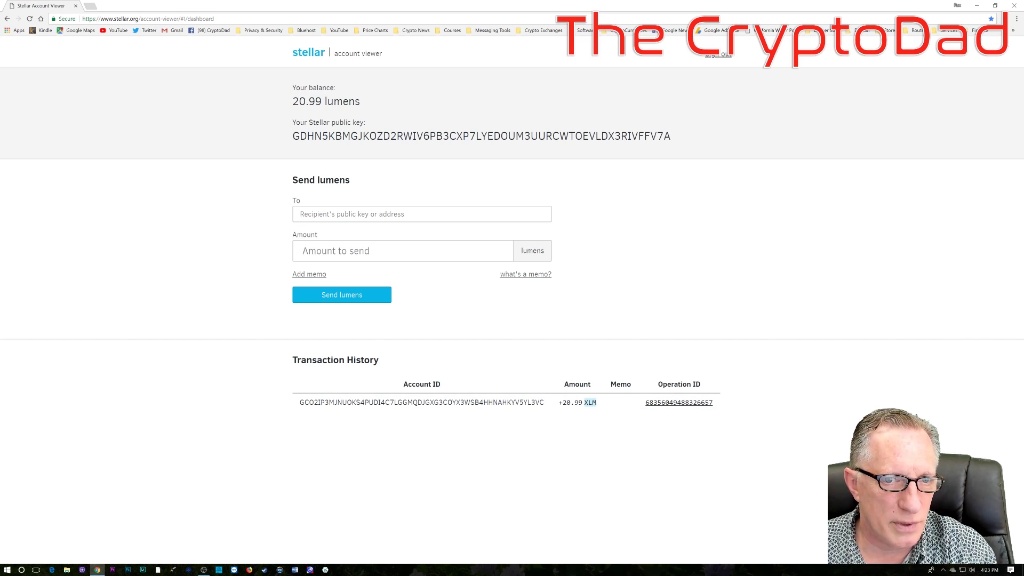
click(419, 216)
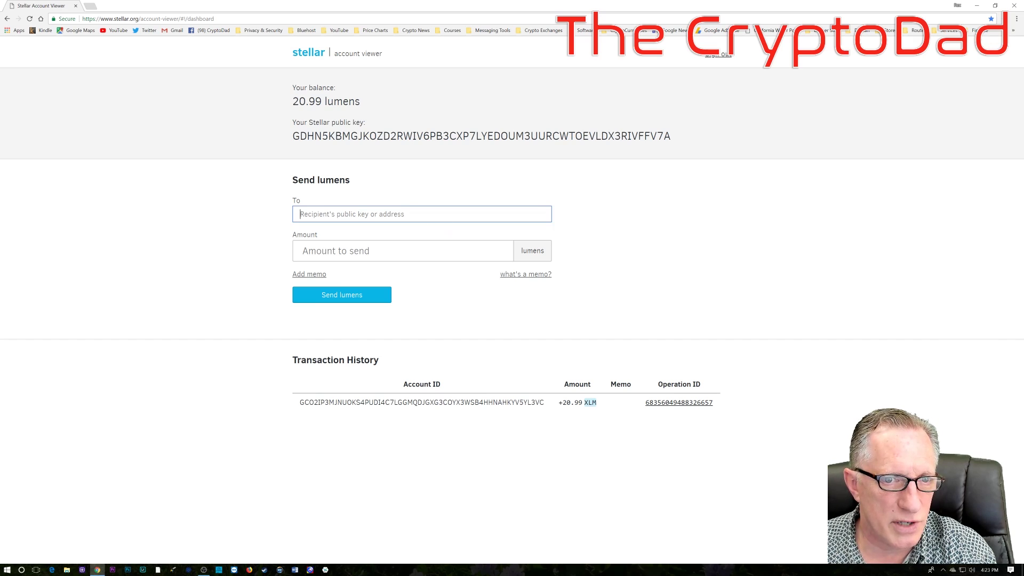
click(374, 251)
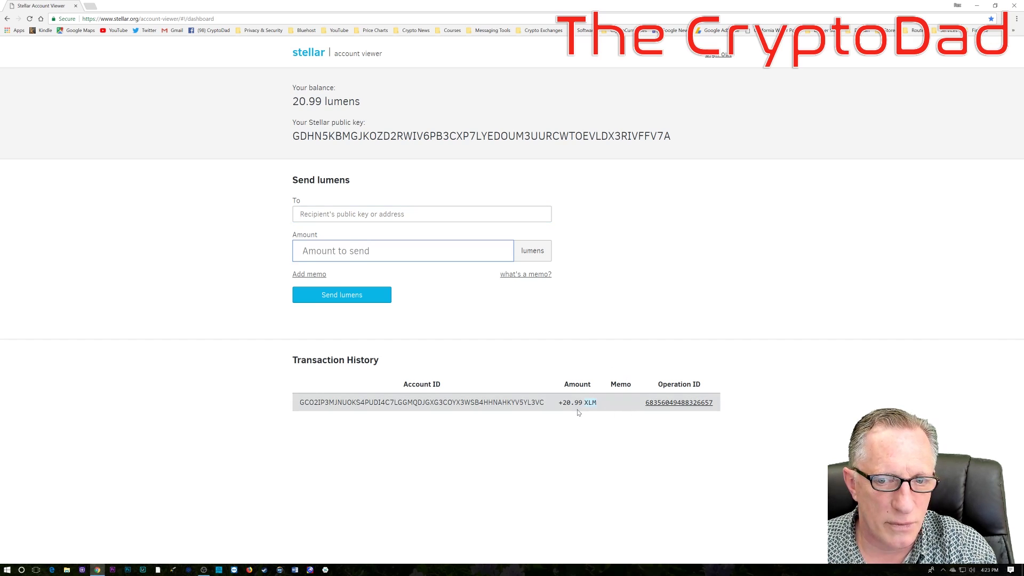